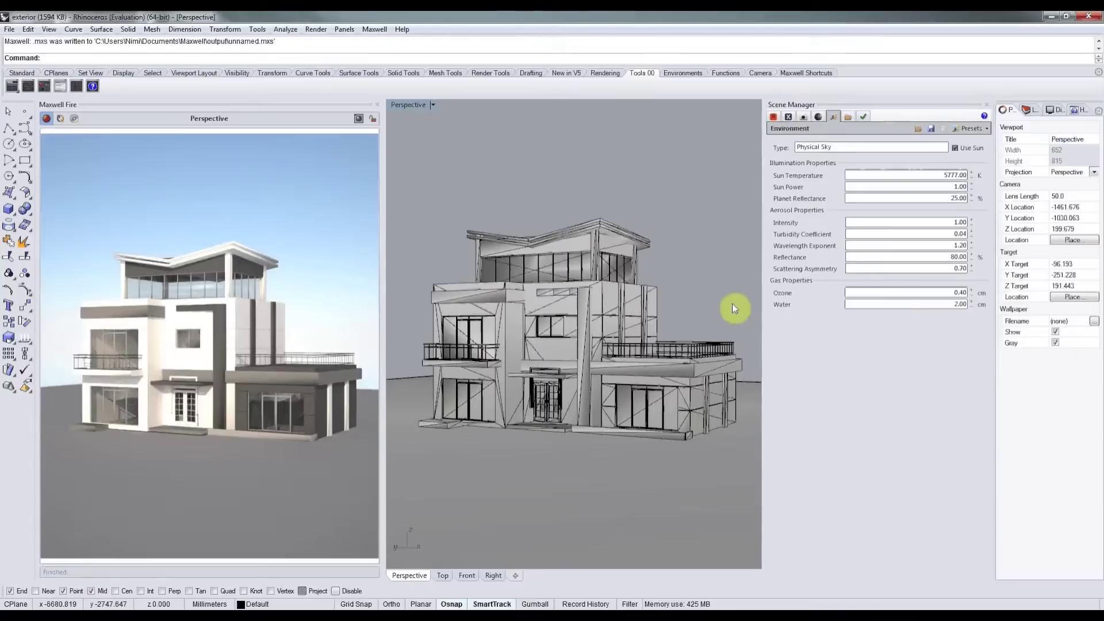
Move the sun's day of year to April 11 in the scene's Location & Time settings.
click(805, 117)
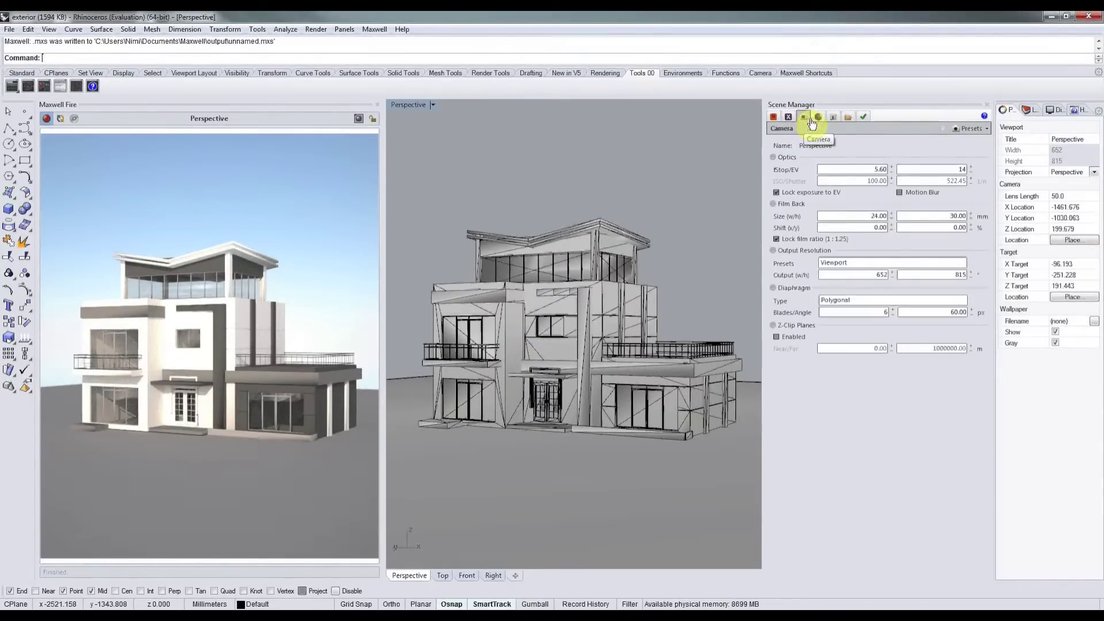
click(790, 118)
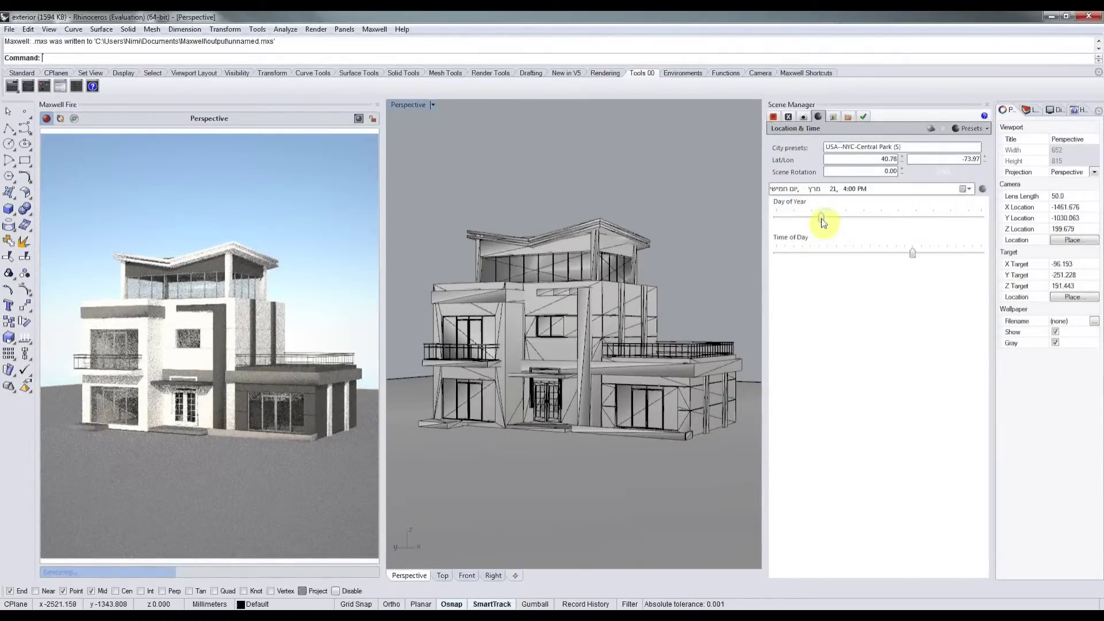
drag(823, 219, 833, 219)
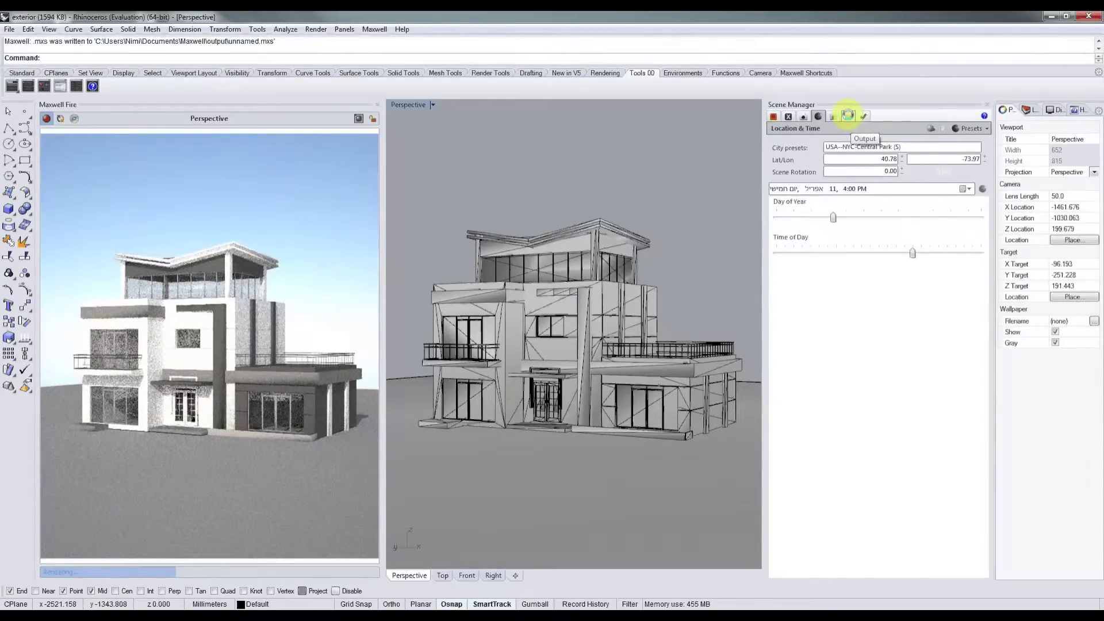
Look over the scene's Output settings and the plug-in options, from User Interface to Search Paths.
click(849, 115)
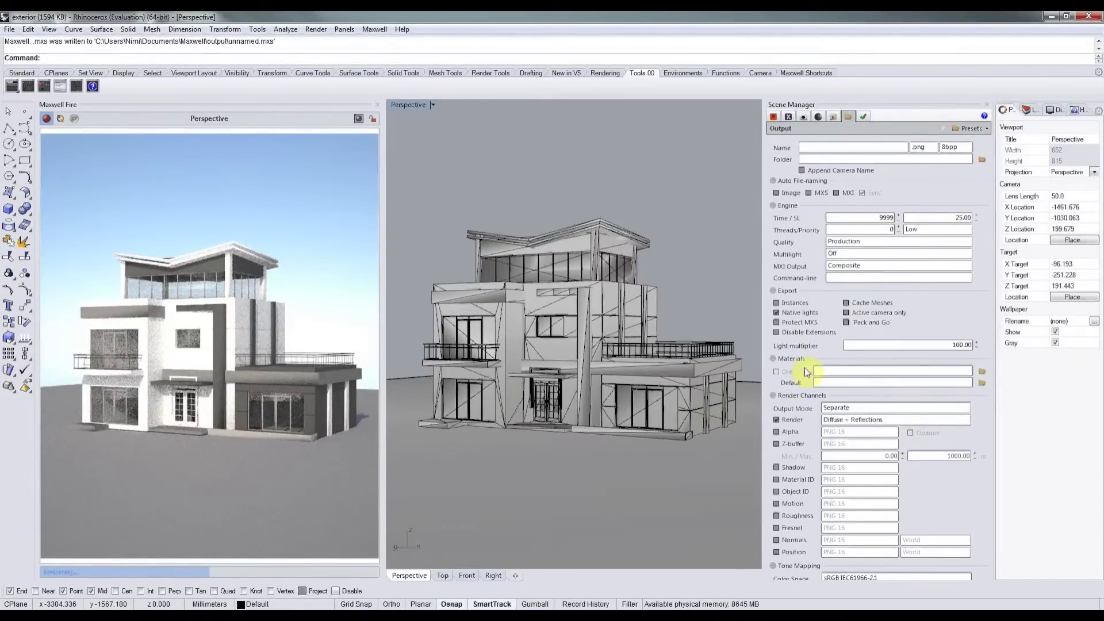
click(866, 116)
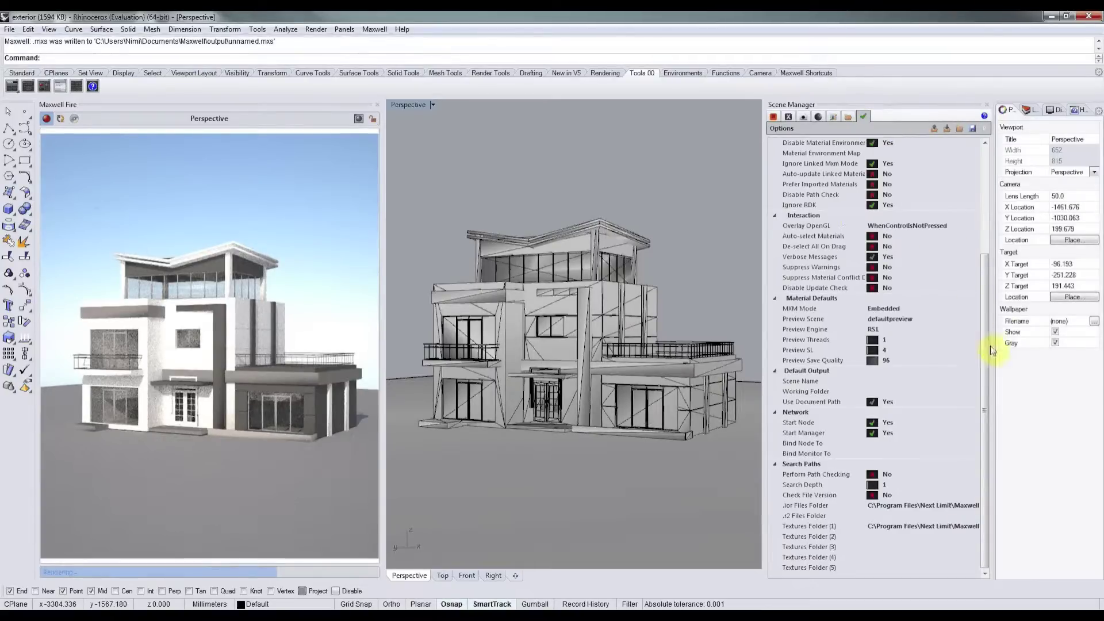
drag(981, 296, 980, 188)
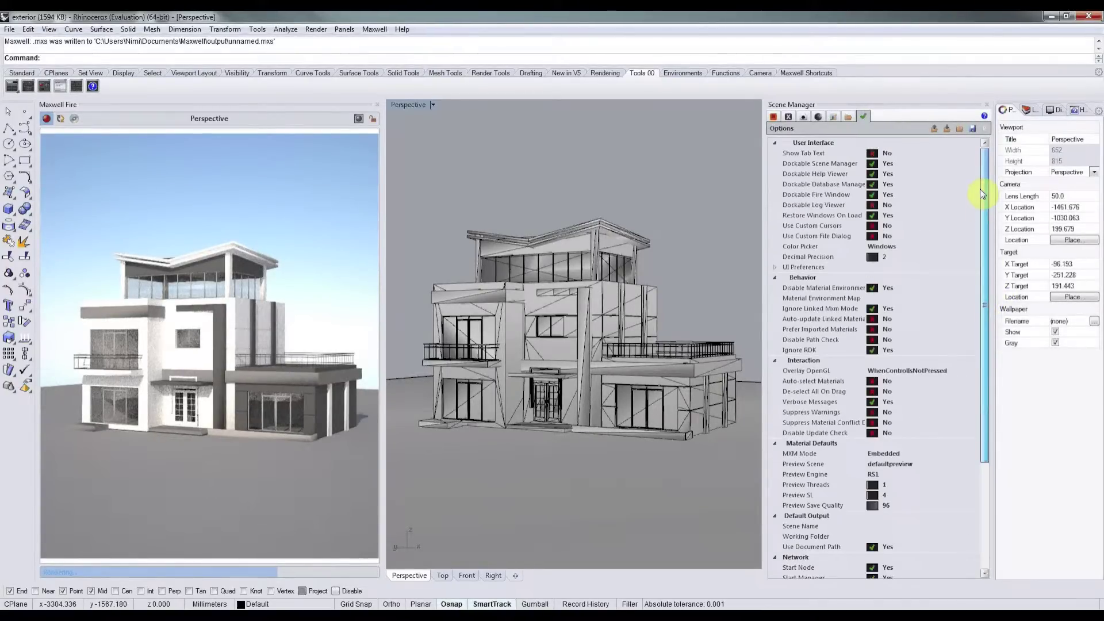
Name the render output "Project" in the Output settings.
click(848, 116)
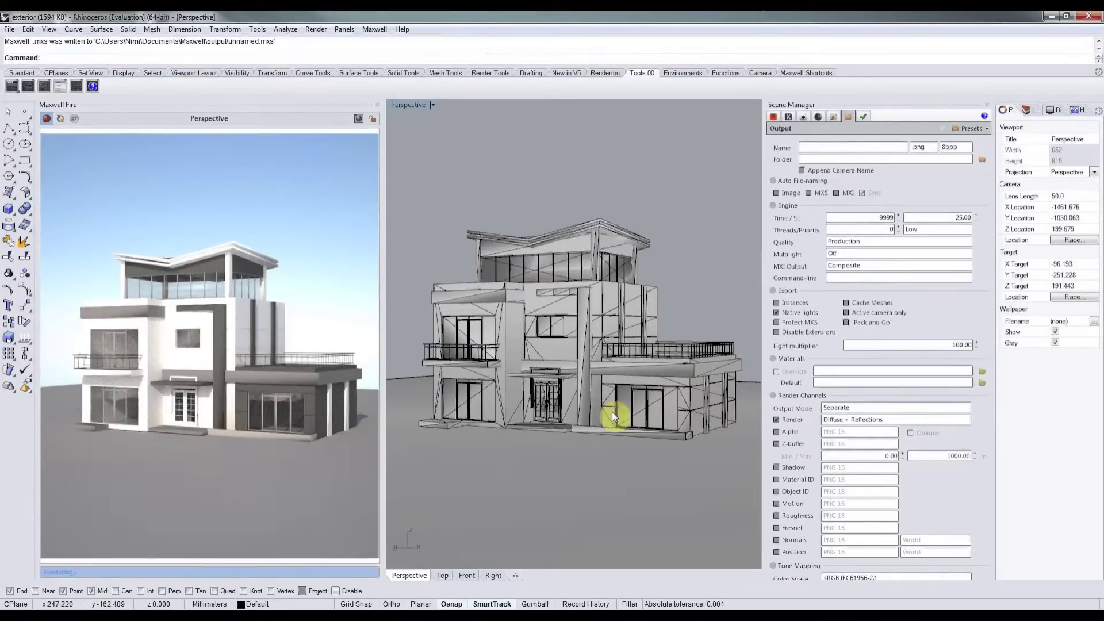
click(837, 149)
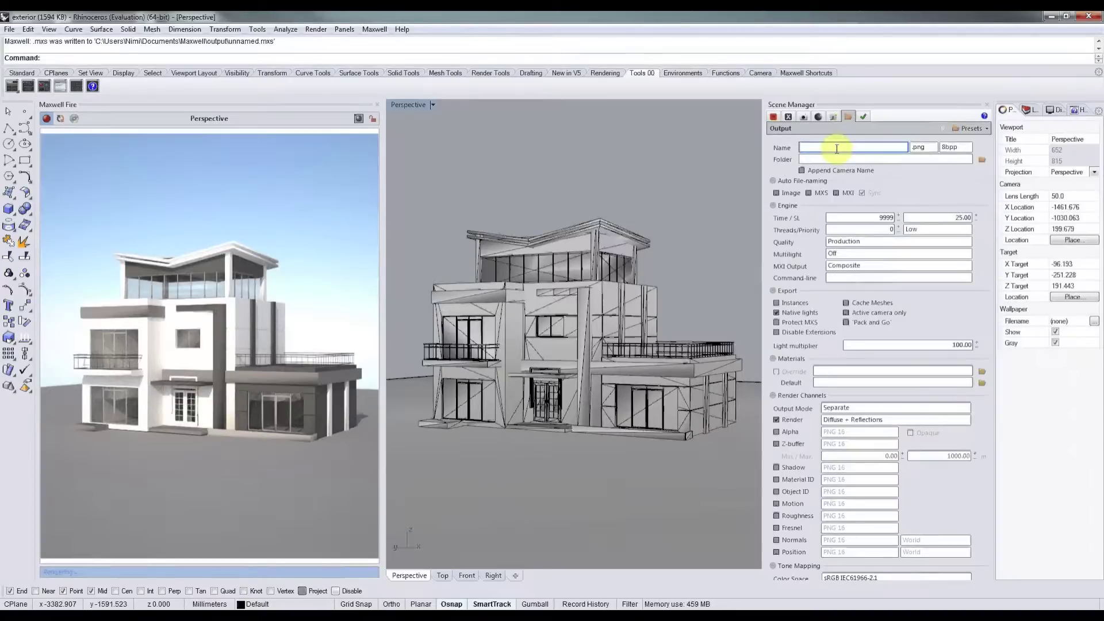
text(Project)
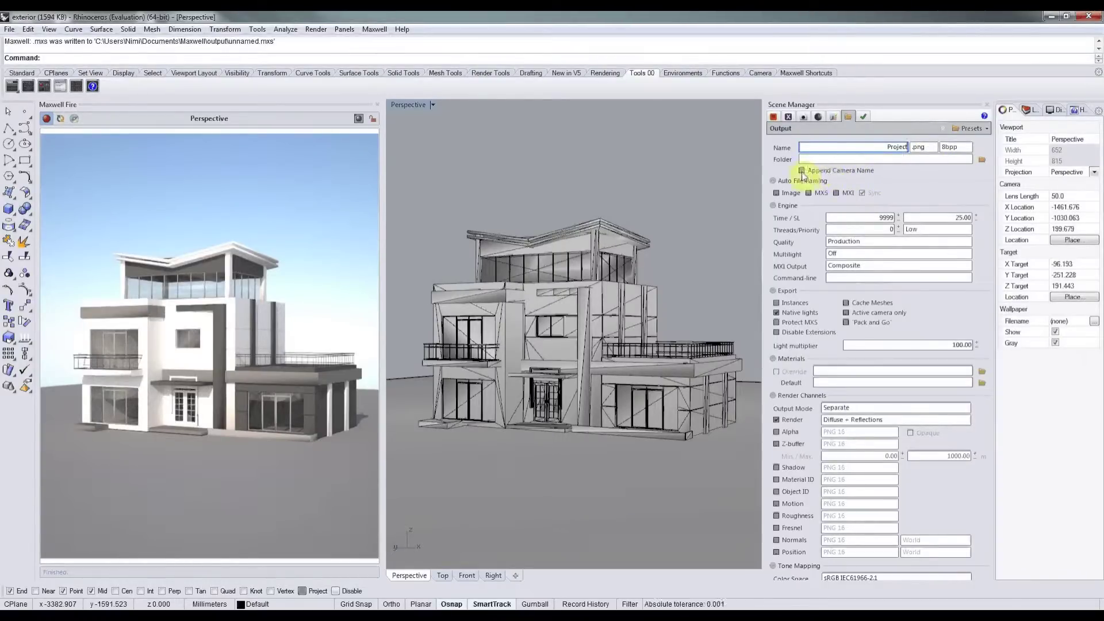
Set the output folder to the Tutorials folder in D:\TreeD\r o b i n s a l l i a n c e and enable Append Camera Name.
click(983, 160)
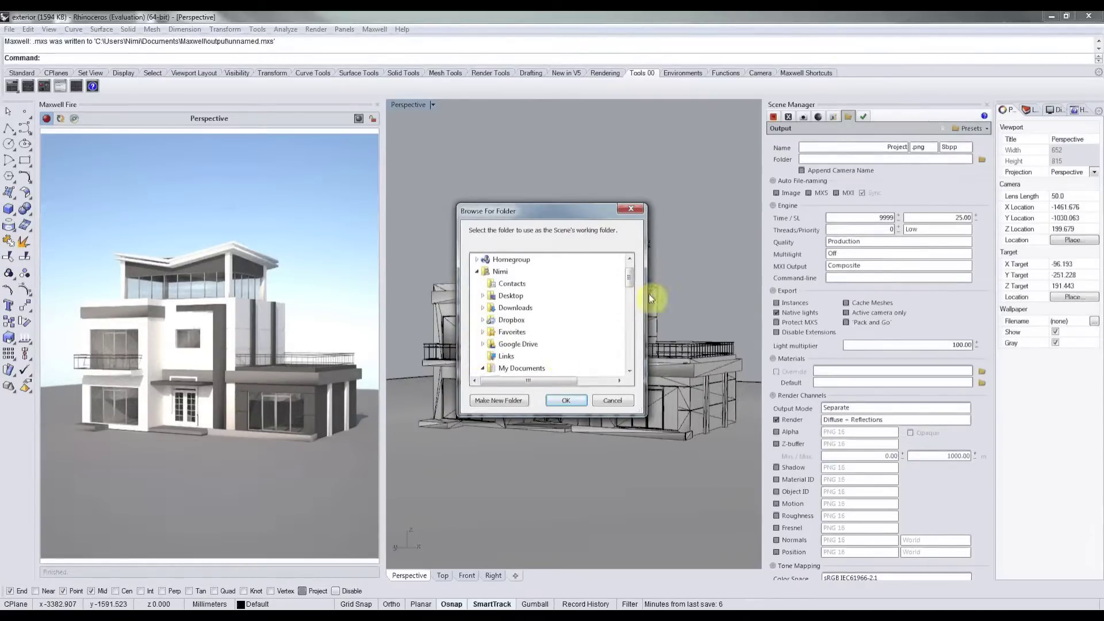
scroll(630, 285, down, 1)
scroll(630, 284, up, 1)
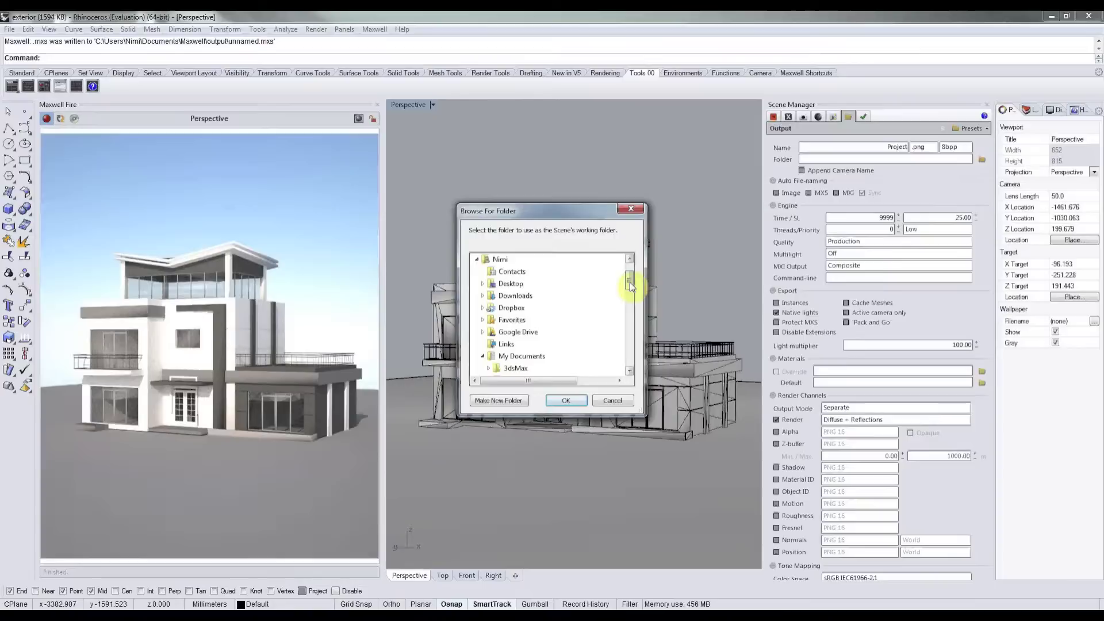
click(484, 358)
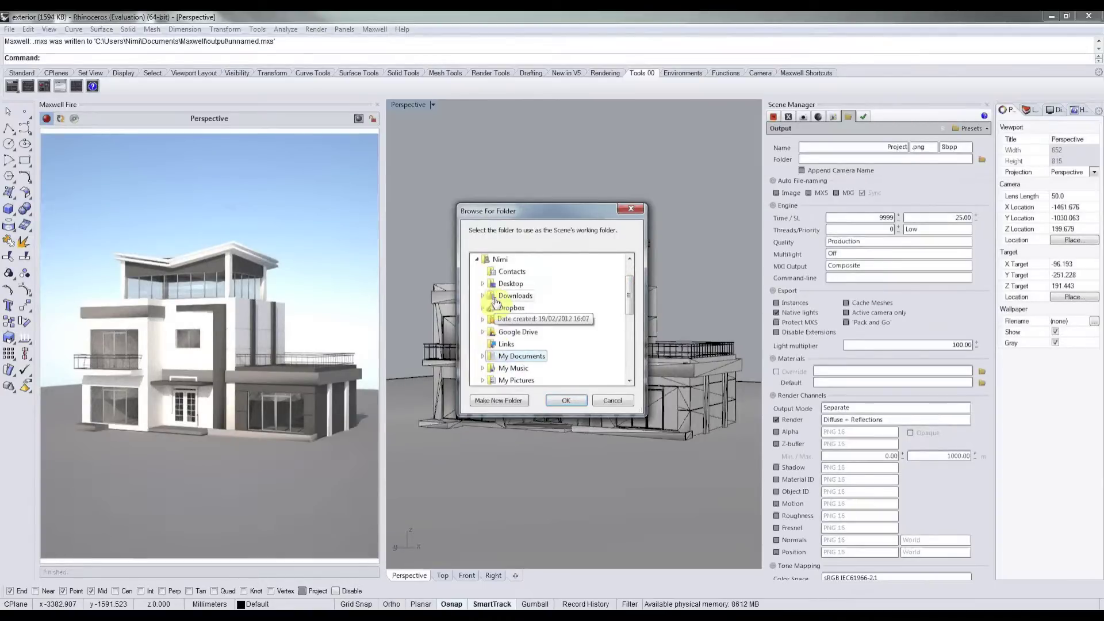
drag(629, 294, 629, 271)
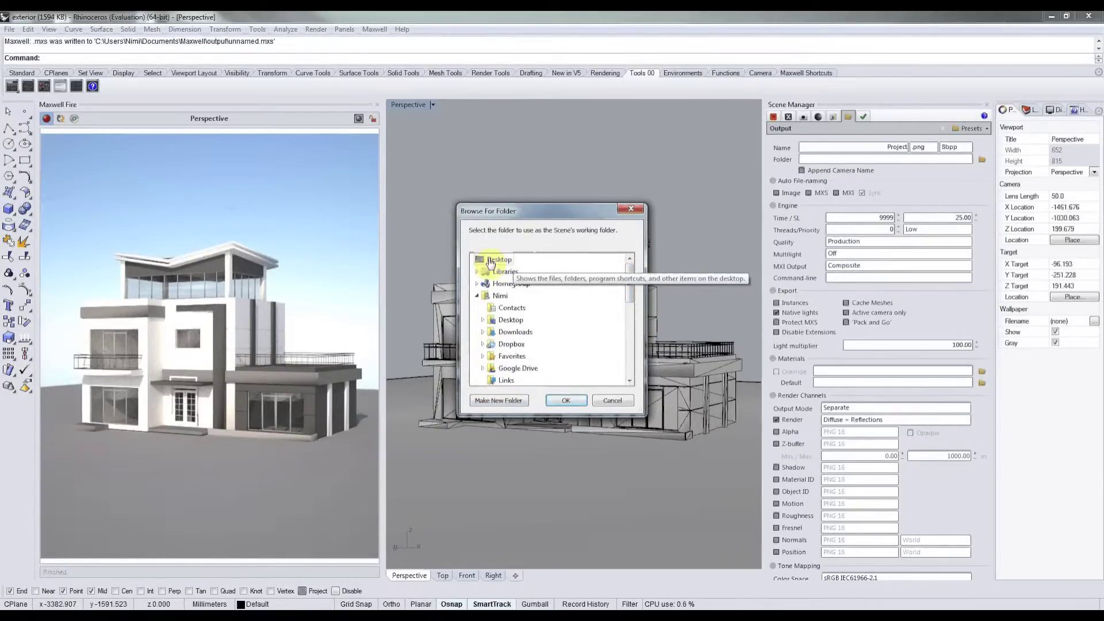
click(477, 272)
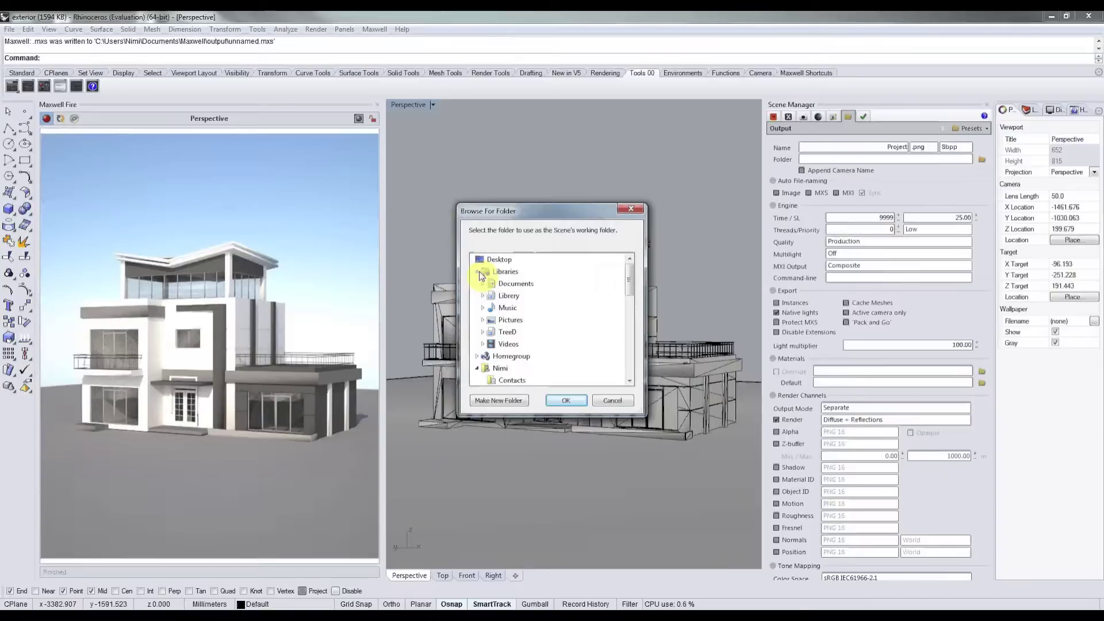
click(483, 333)
click(488, 344)
click(494, 368)
click(528, 368)
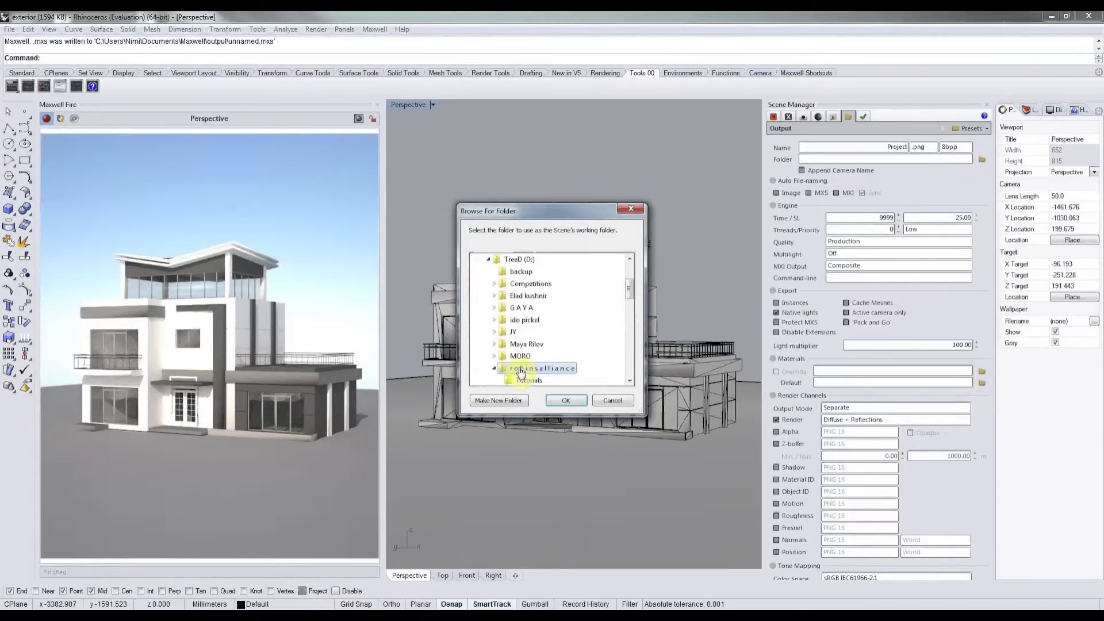
click(570, 401)
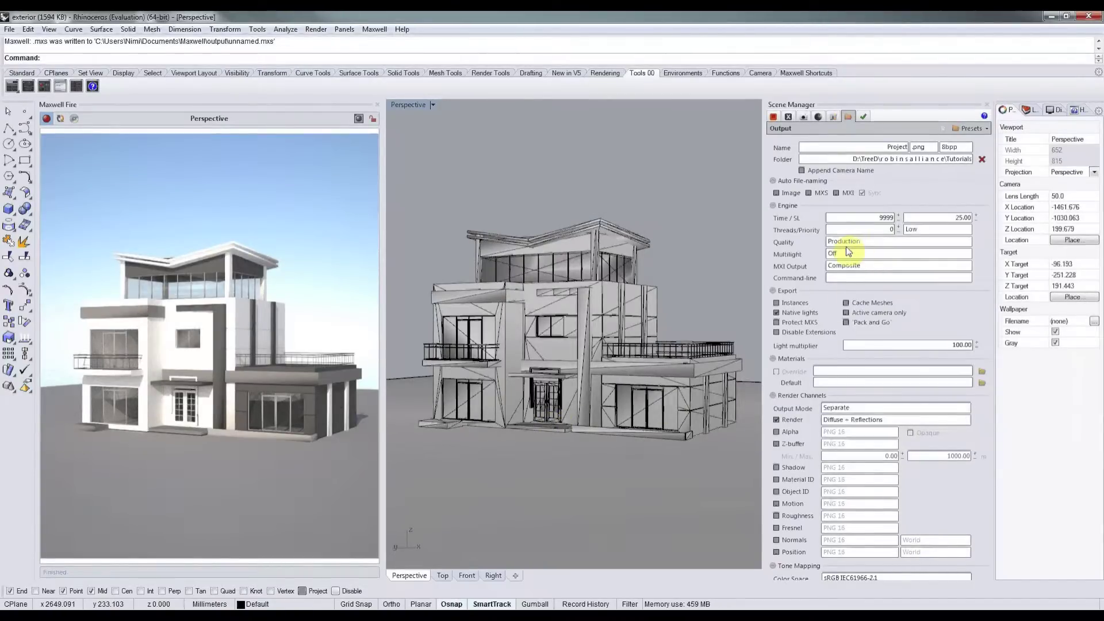
click(802, 170)
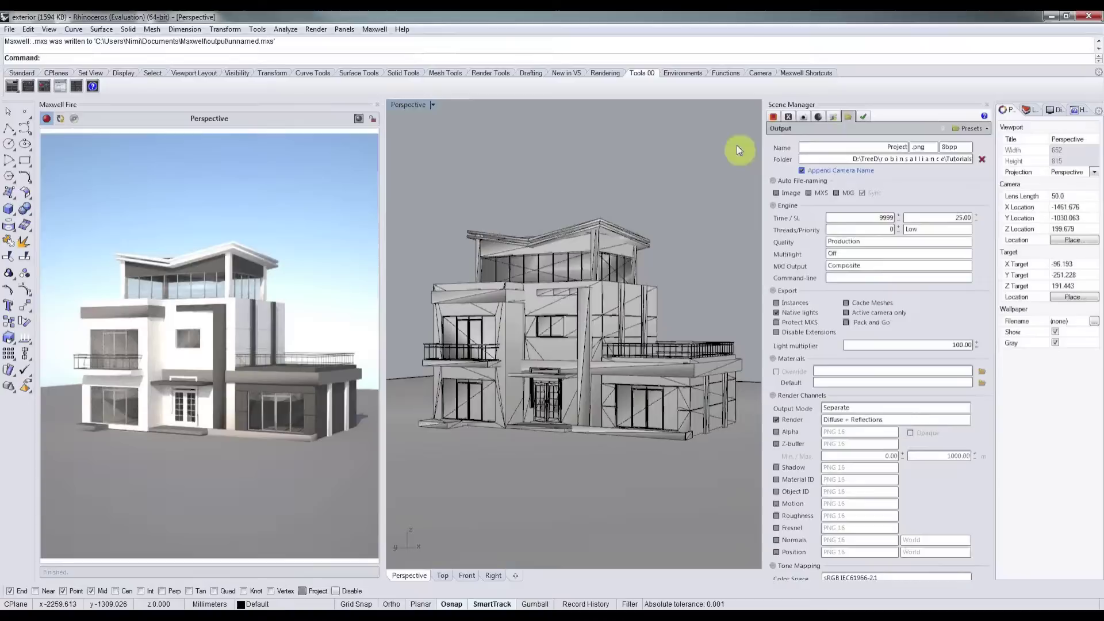
click(801, 170)
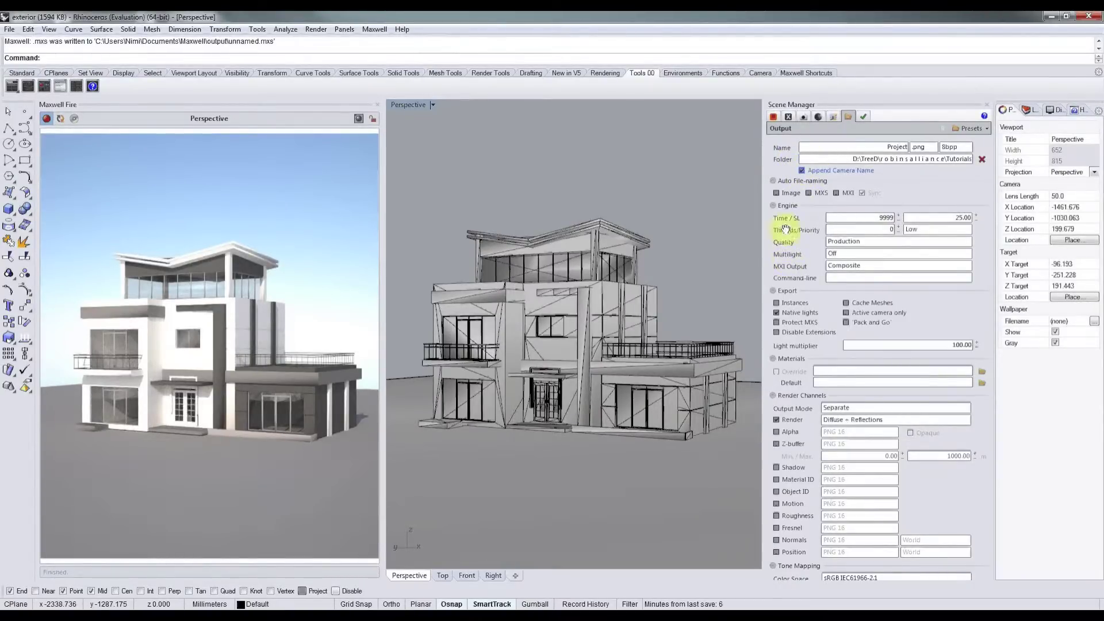
click(778, 194)
click(778, 195)
click(774, 181)
click(774, 181)
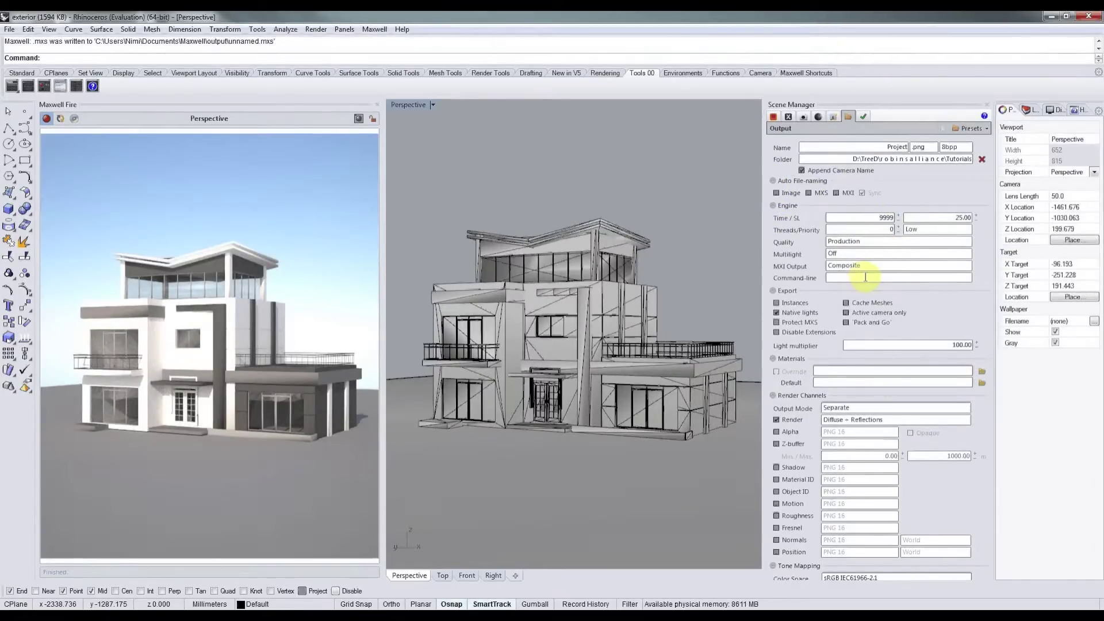
Check the available image formats and bit depths for the output file, keeping .png and 8bpp.
click(930, 147)
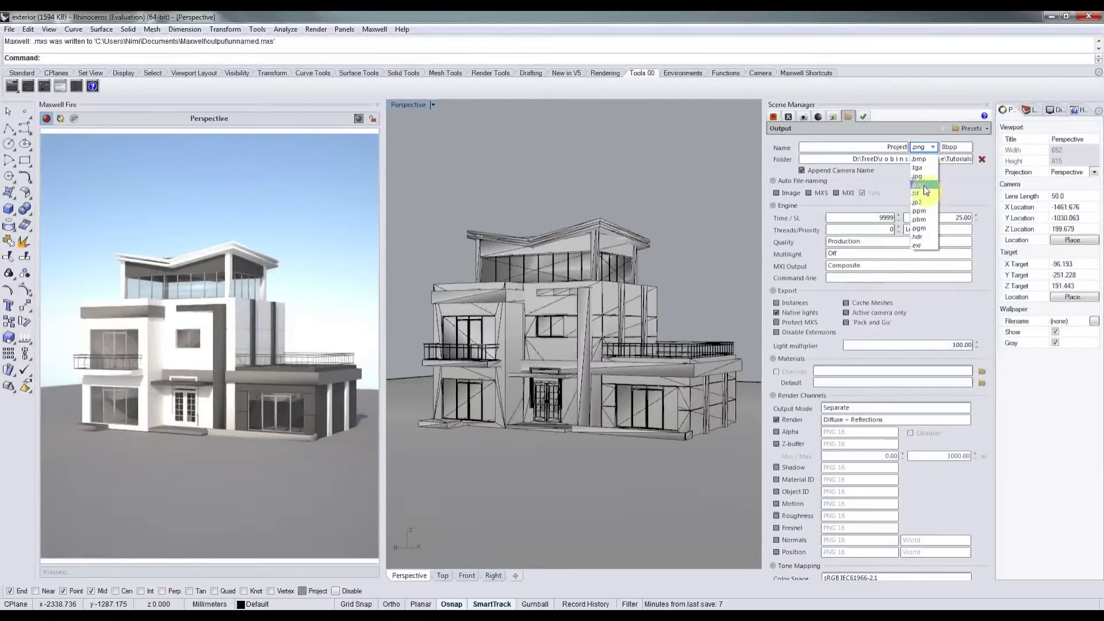
click(958, 185)
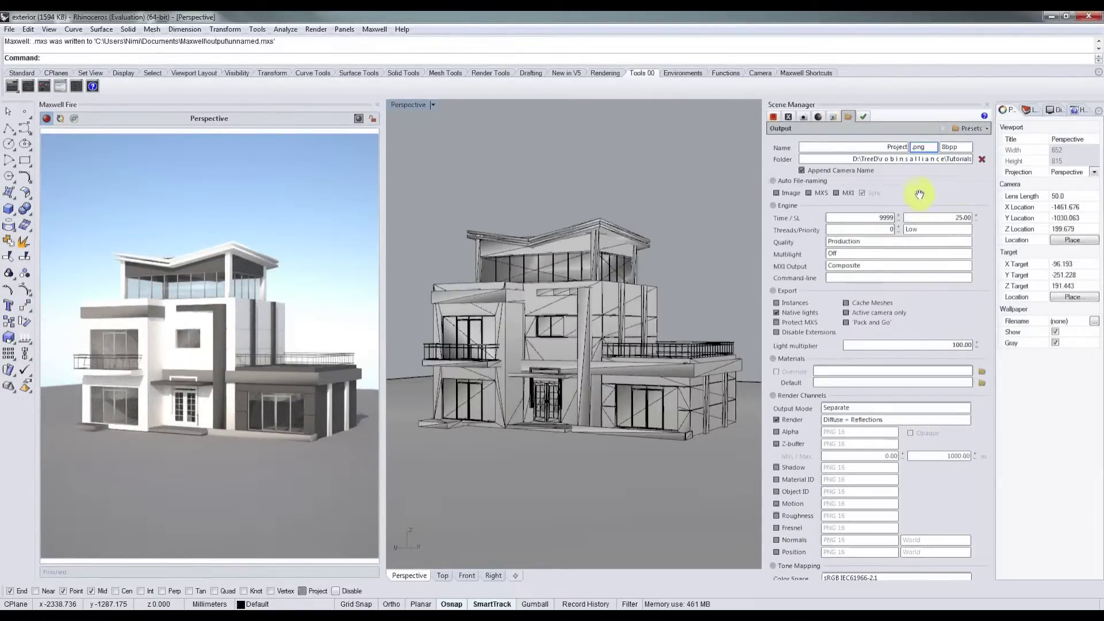
click(966, 148)
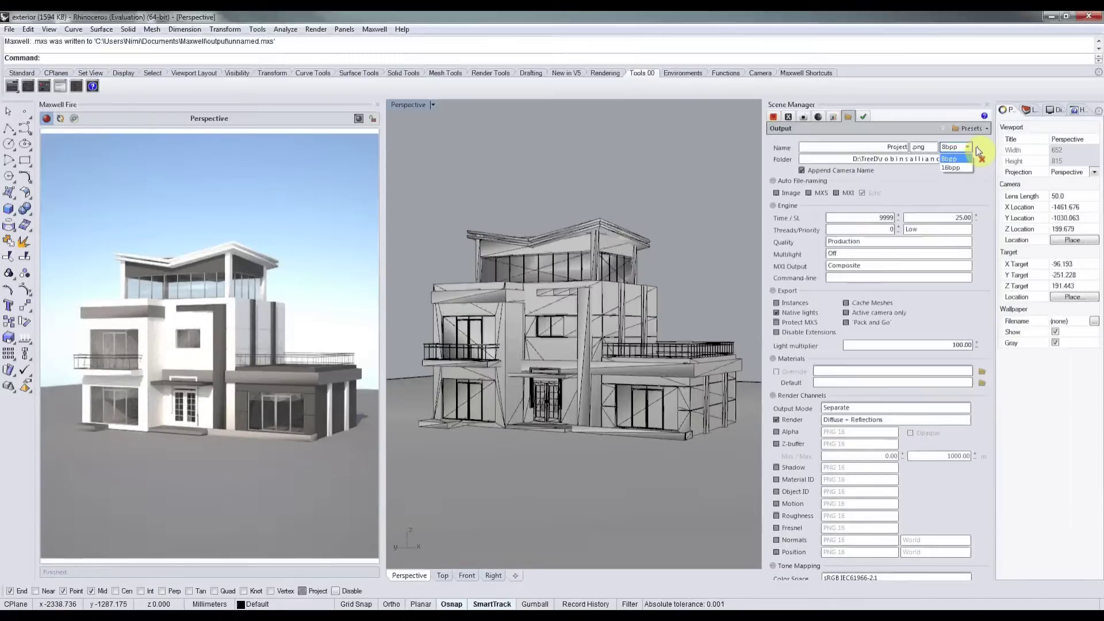
click(968, 149)
click(969, 148)
click(979, 140)
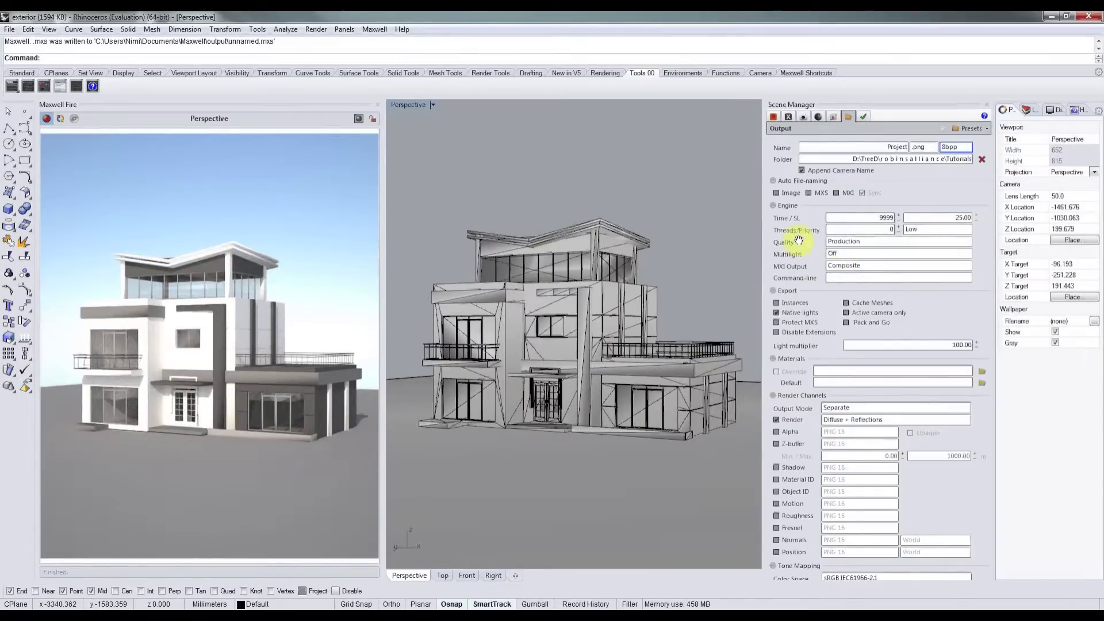
Examine the render engine's Threads/Priority and Multilight choices, keeping 0 threads, Low priority and Multilight off.
click(898, 228)
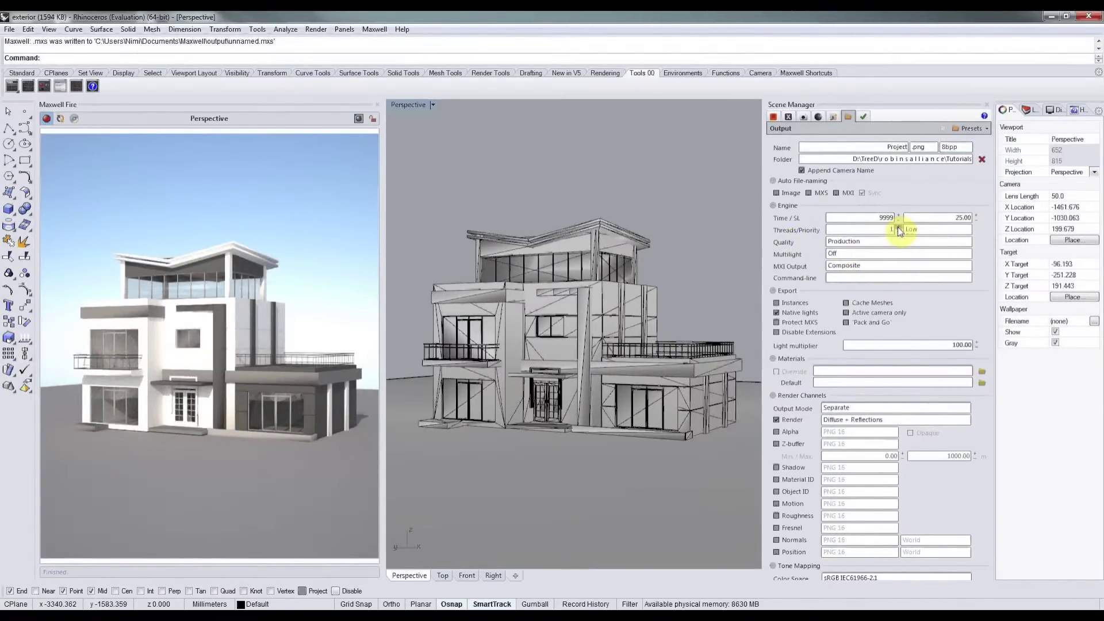
click(898, 232)
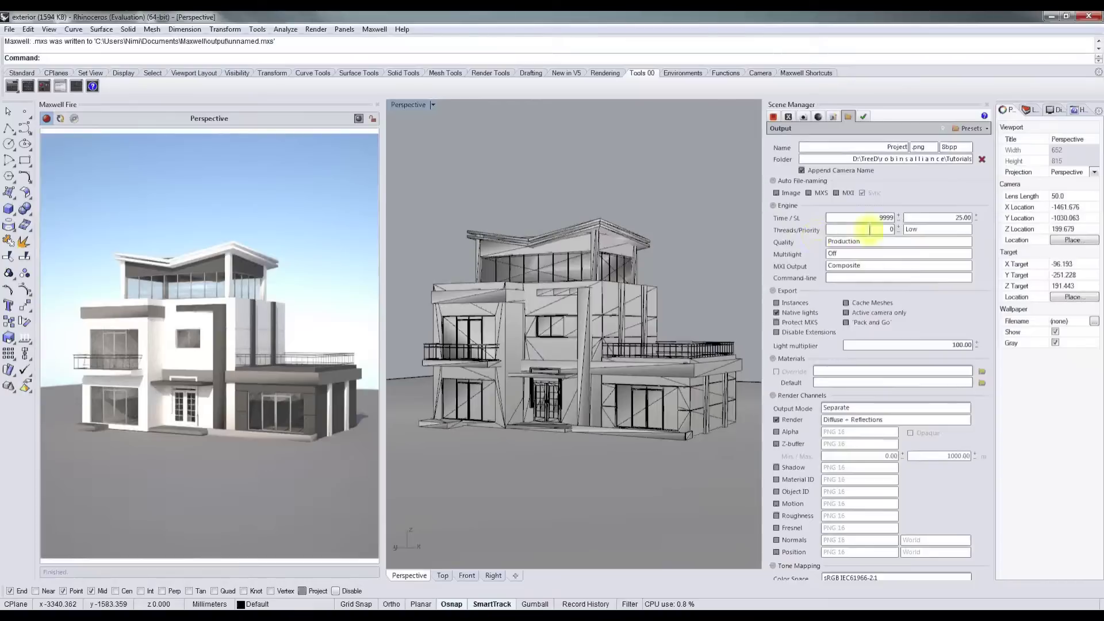
click(924, 230)
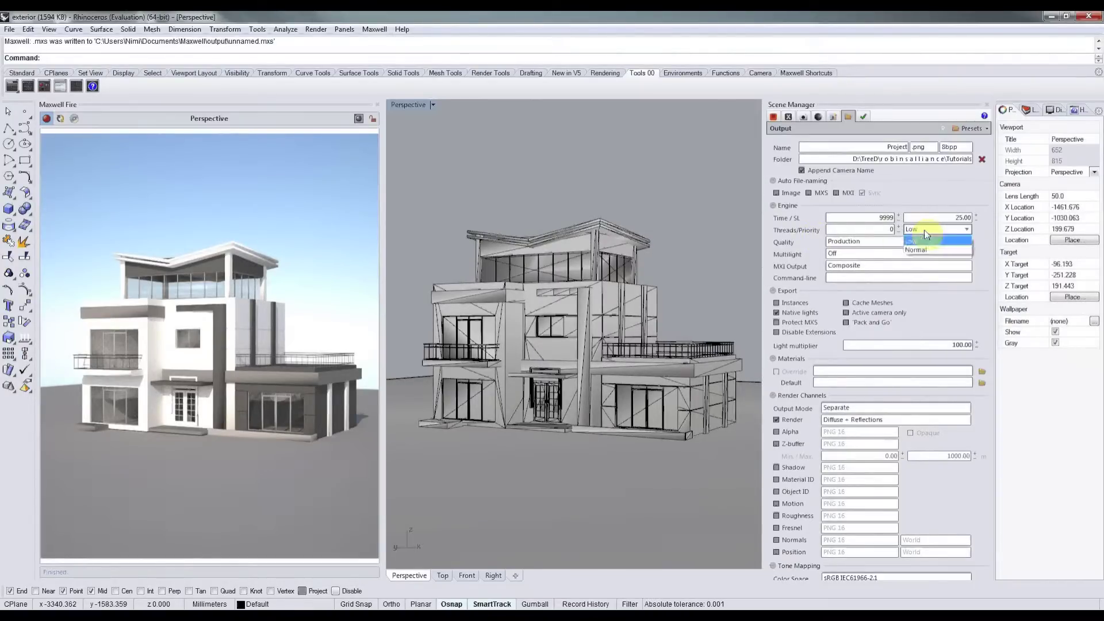
click(977, 226)
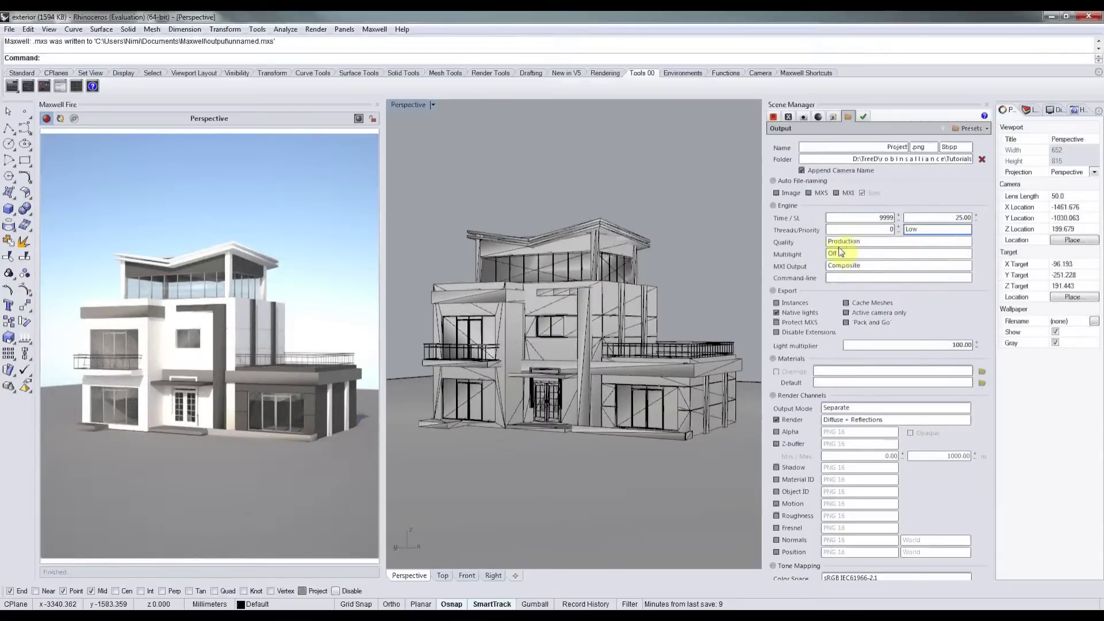
click(882, 254)
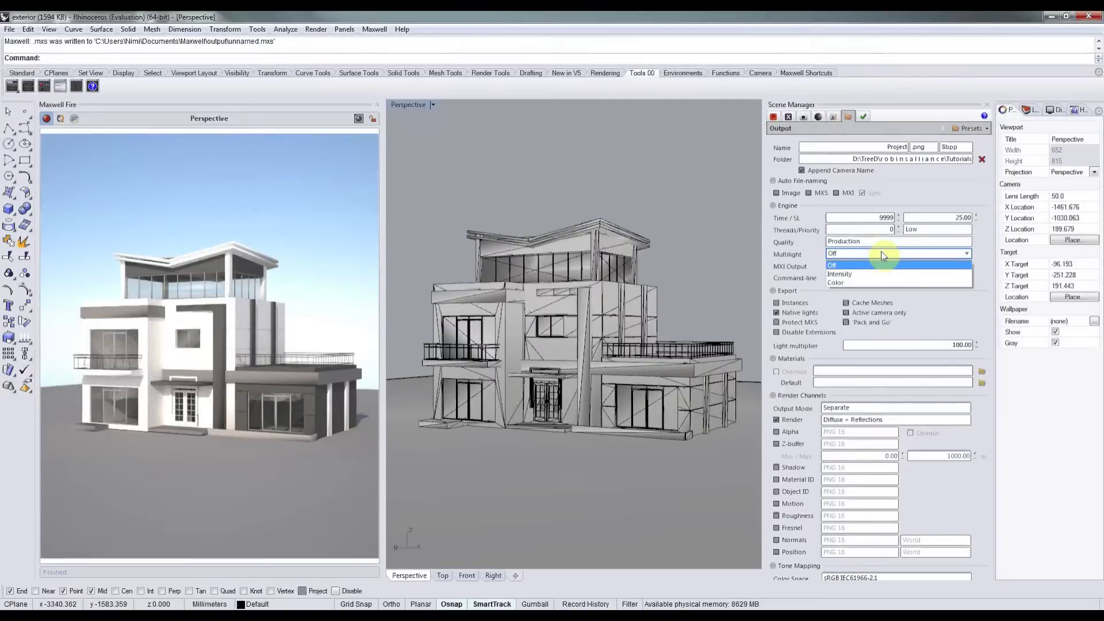
click(981, 253)
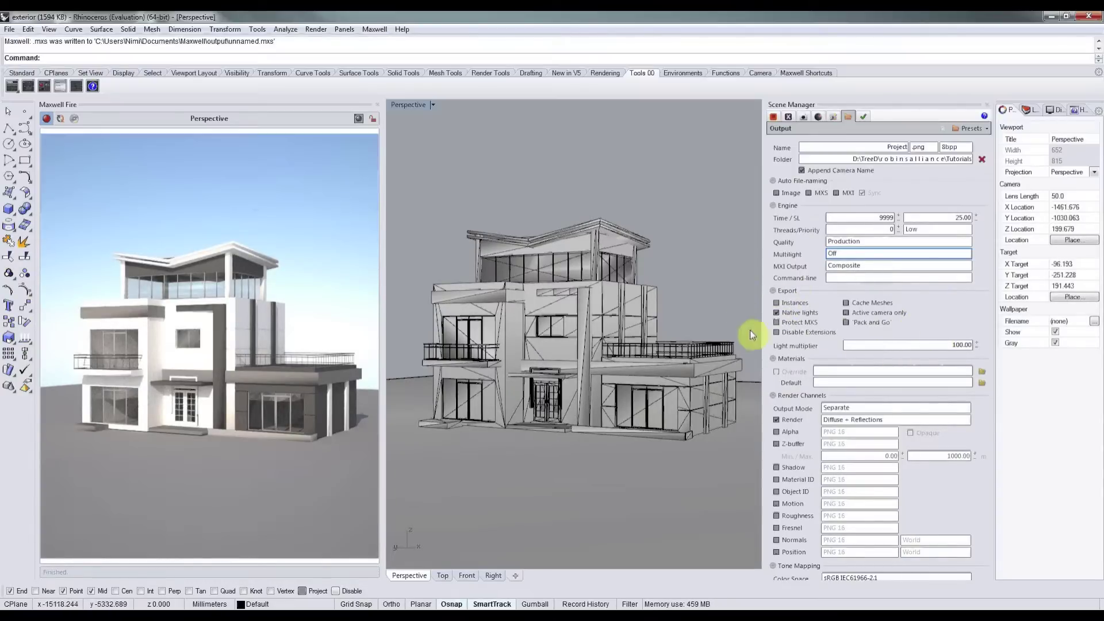
Enable Instances for the export while keeping Native lights on.
click(776, 305)
click(776, 303)
click(777, 313)
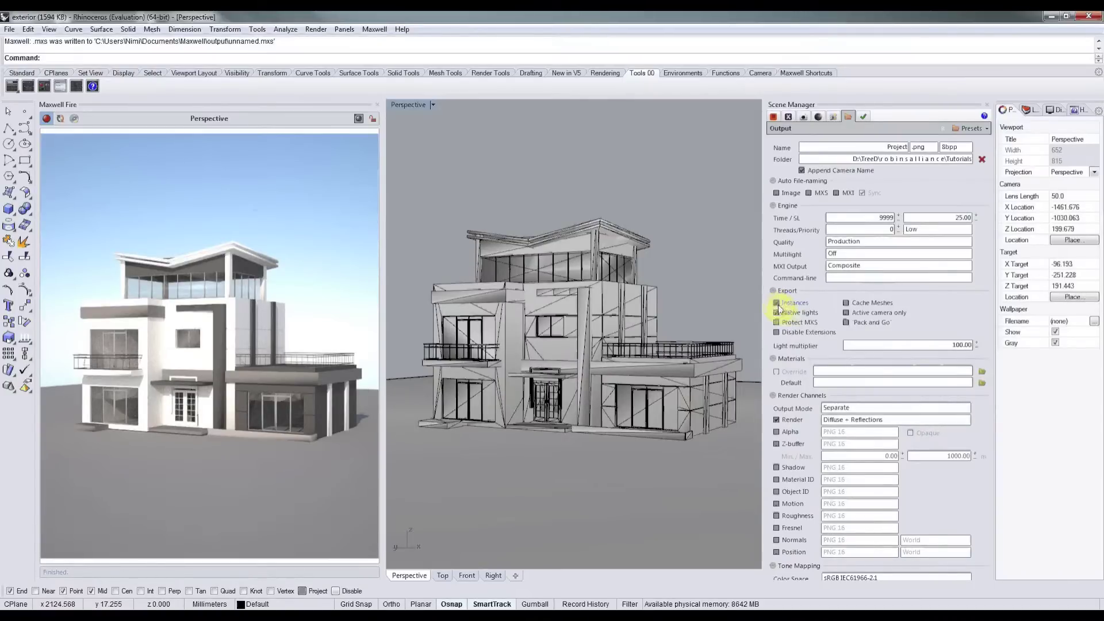
click(776, 312)
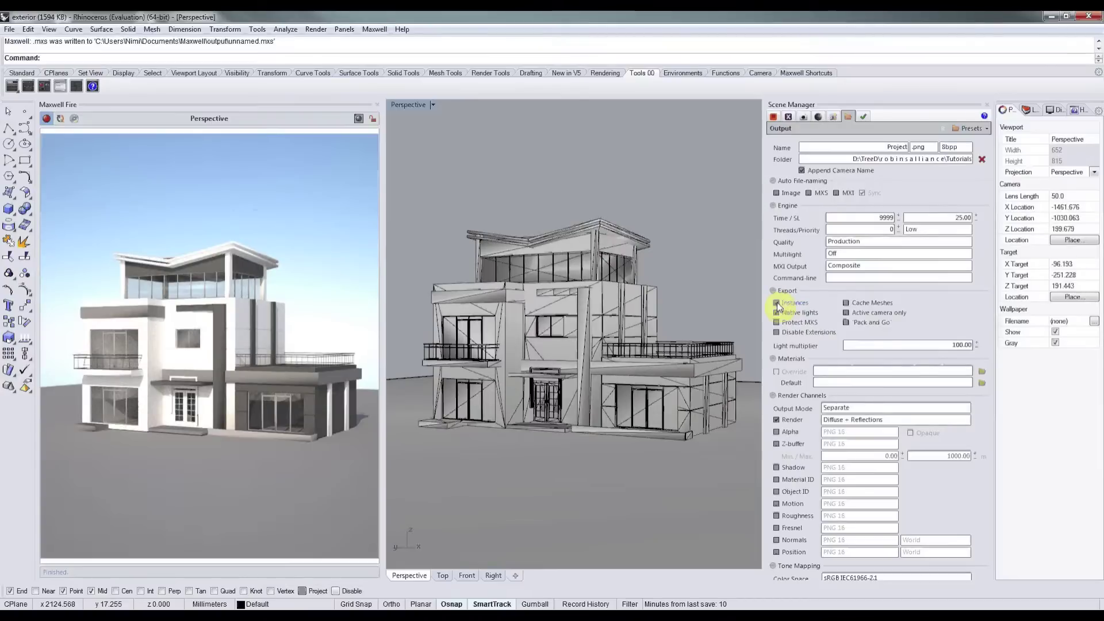
click(777, 303)
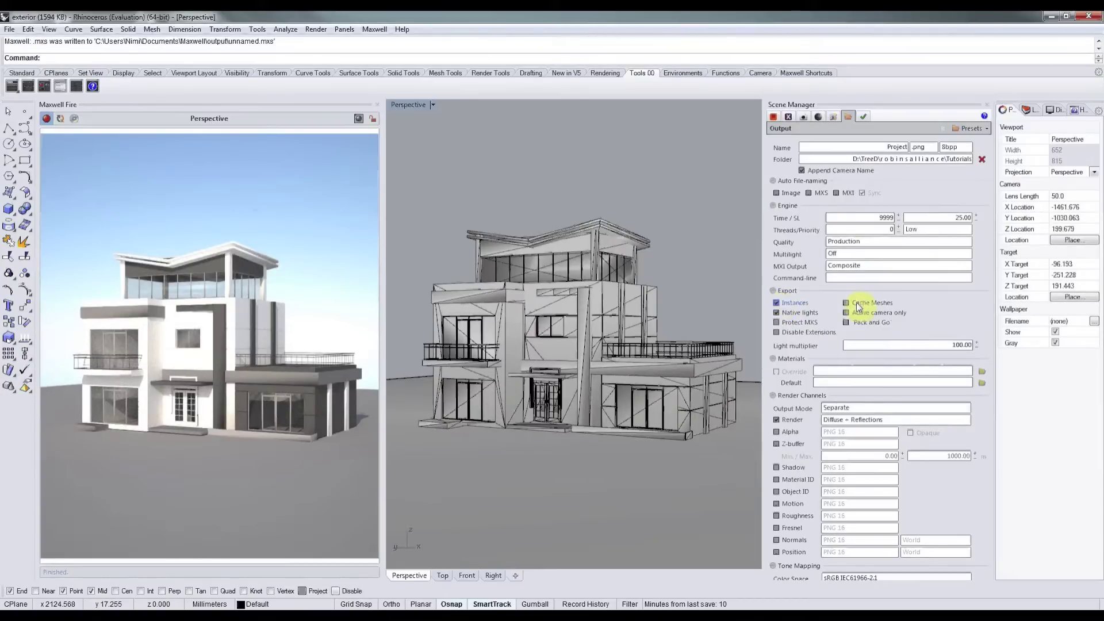